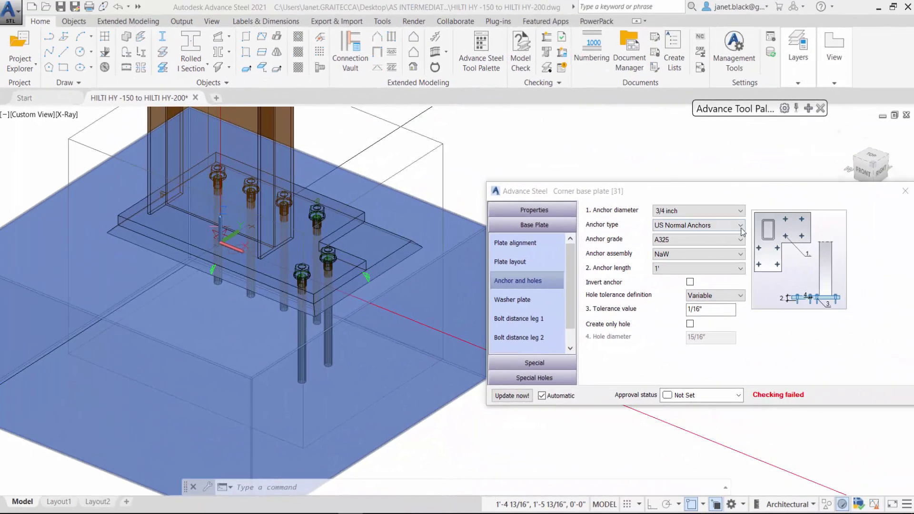
Set the corner base plate's anchor type to HILTI HY 150 HAS Super and close the dialog.
click(740, 225)
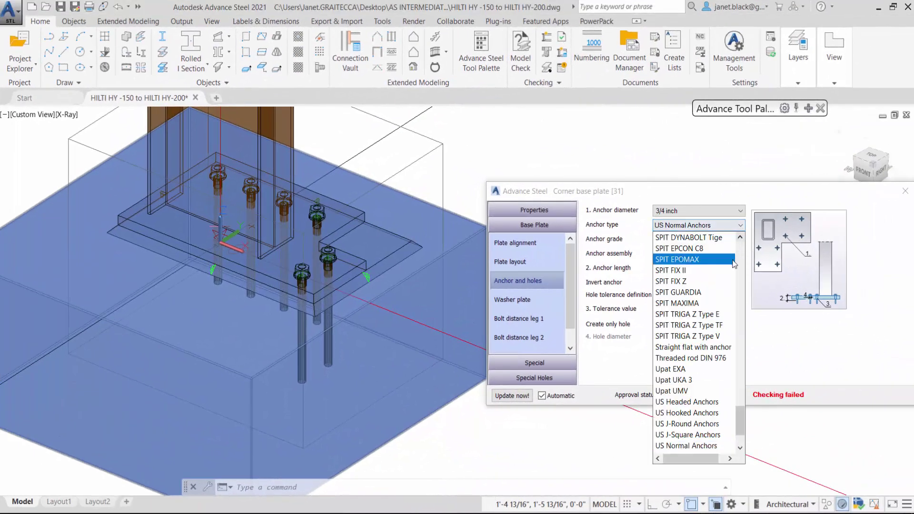
drag(739, 415, 745, 347)
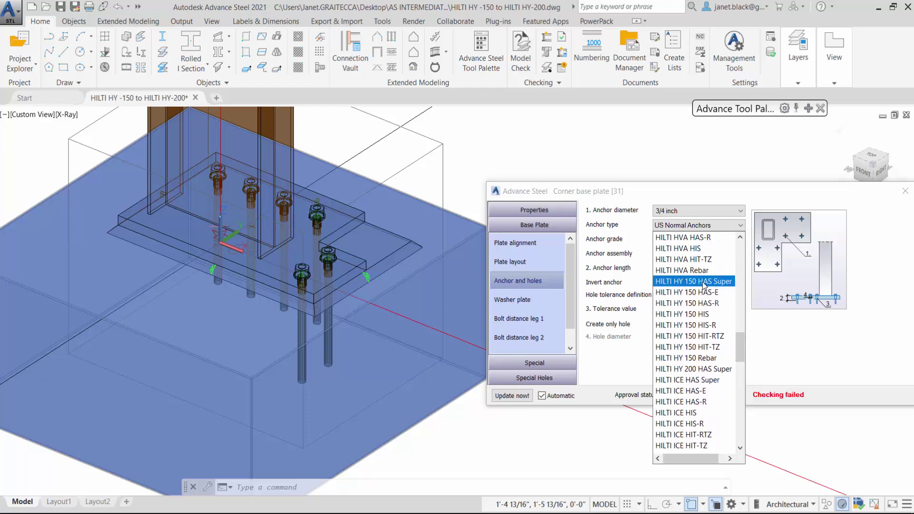
click(704, 286)
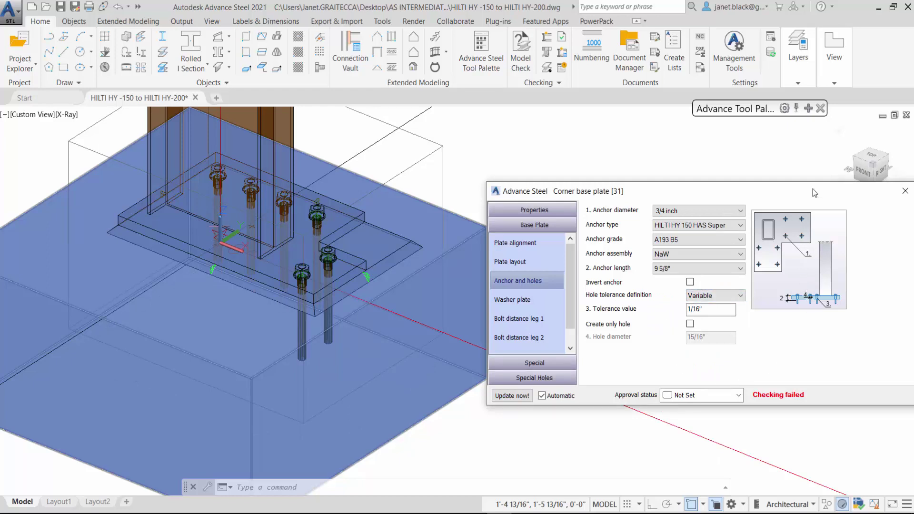
click(904, 191)
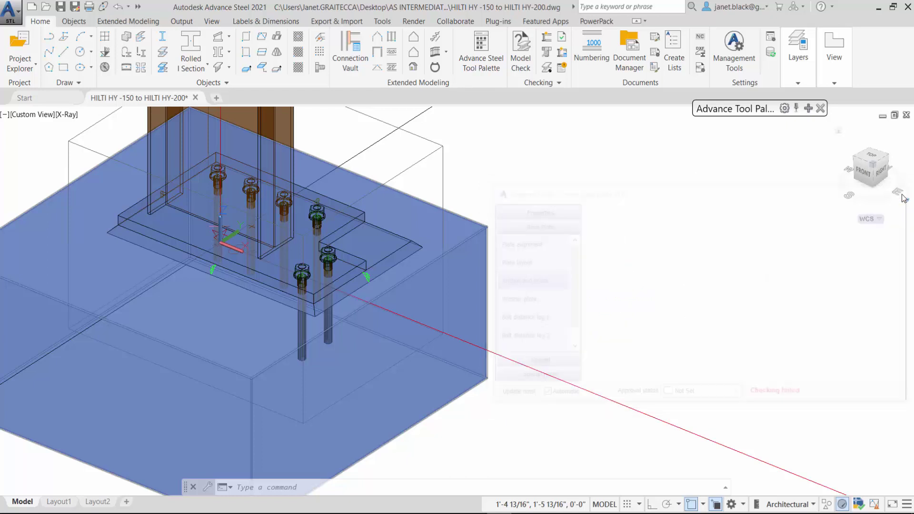
Launch Advance Steel Management Tools and open its Anchors editor.
click(739, 64)
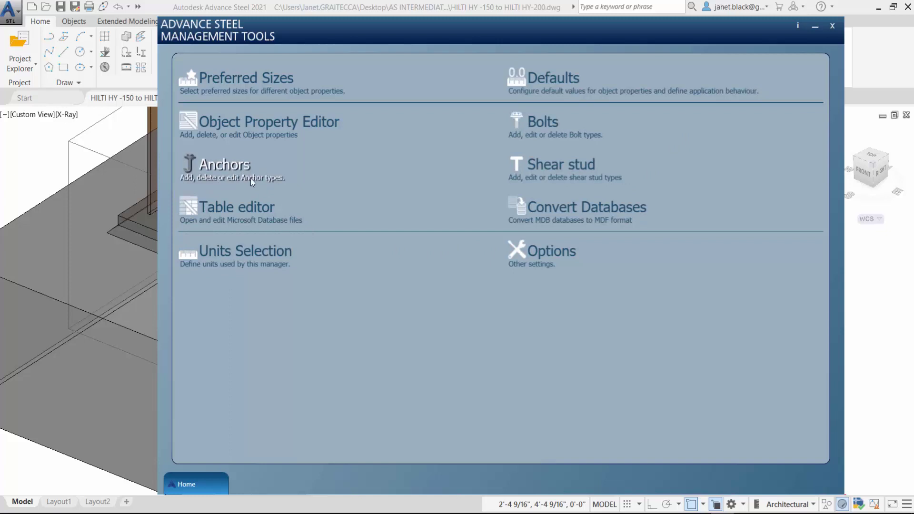
click(242, 167)
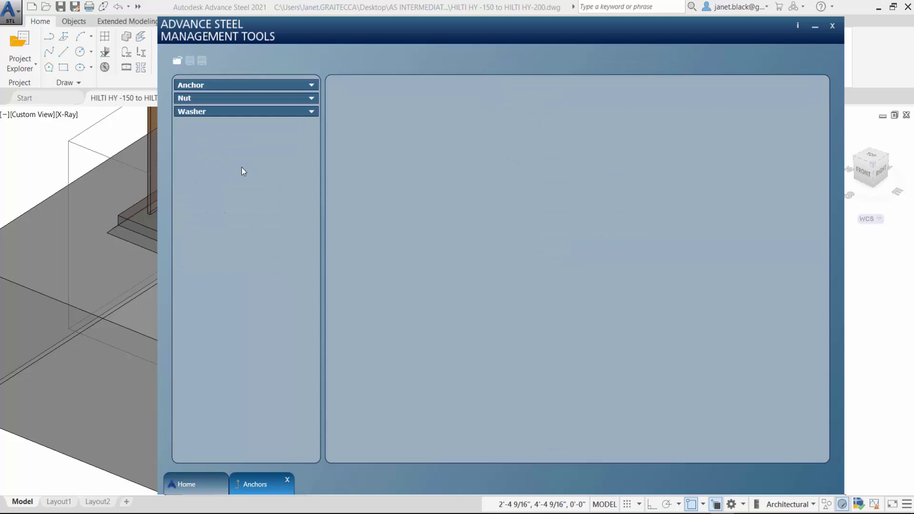
Pick HILTI HY 150 HAS Super from the Anchor list to show its A193 B5, 3/8" parameters.
click(311, 84)
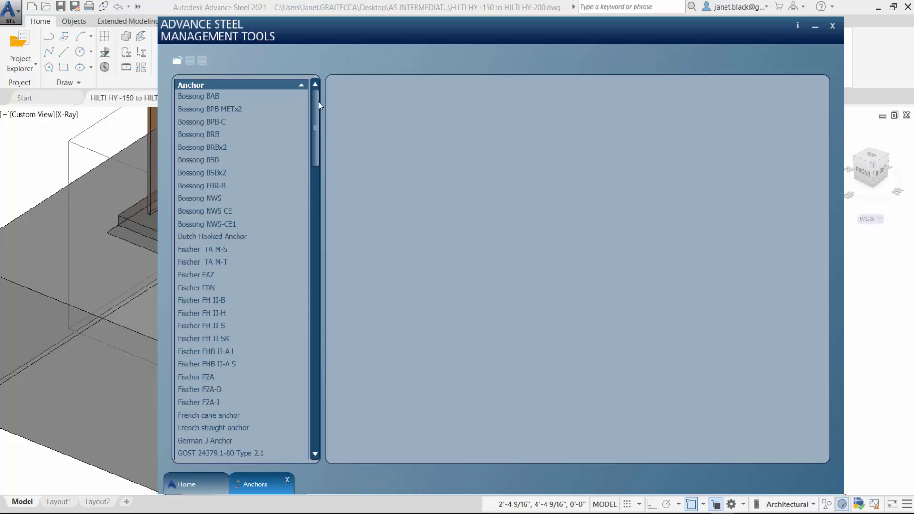
drag(318, 111, 312, 253)
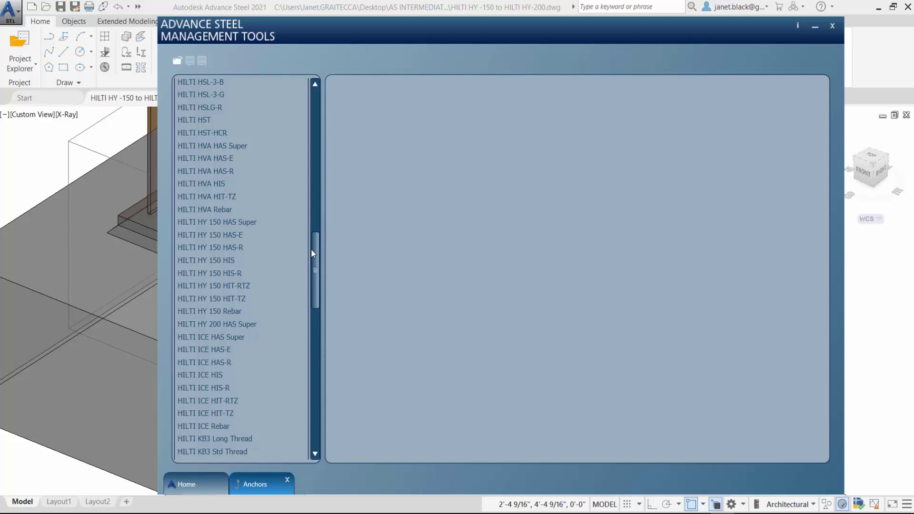
click(248, 223)
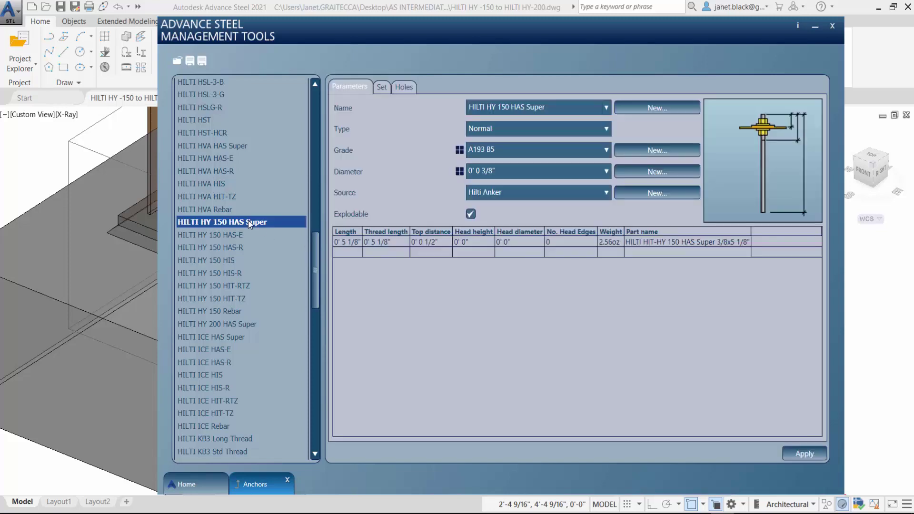
Duplicate HILTI HY 150 HAS Super as a new anchor named HILTI HY 200 HAS Super.
right_click(231, 220)
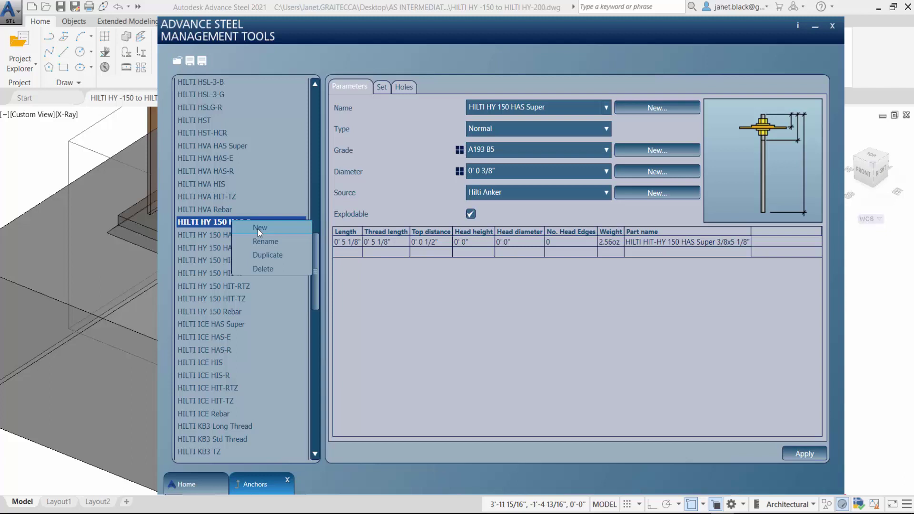
click(268, 255)
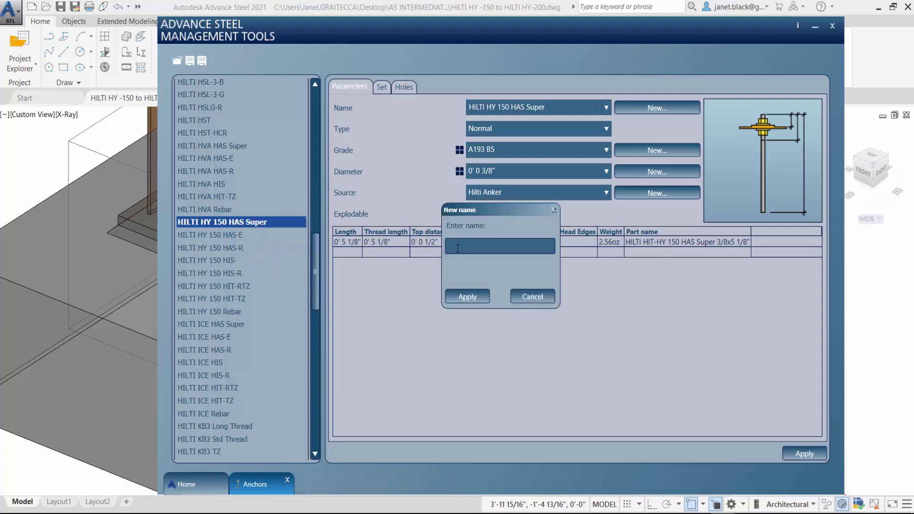
text(HILTI HY 150 HAS Super)
drag(489, 245, 477, 246)
text(200)
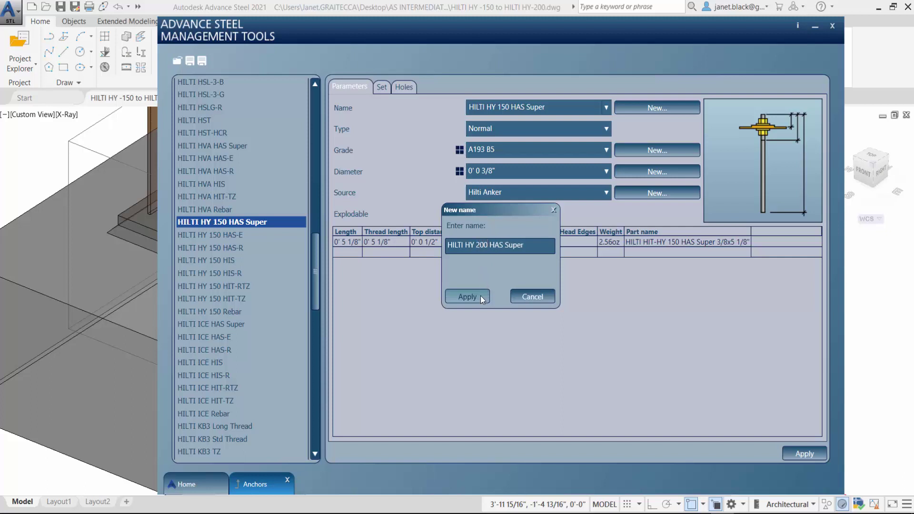
click(481, 295)
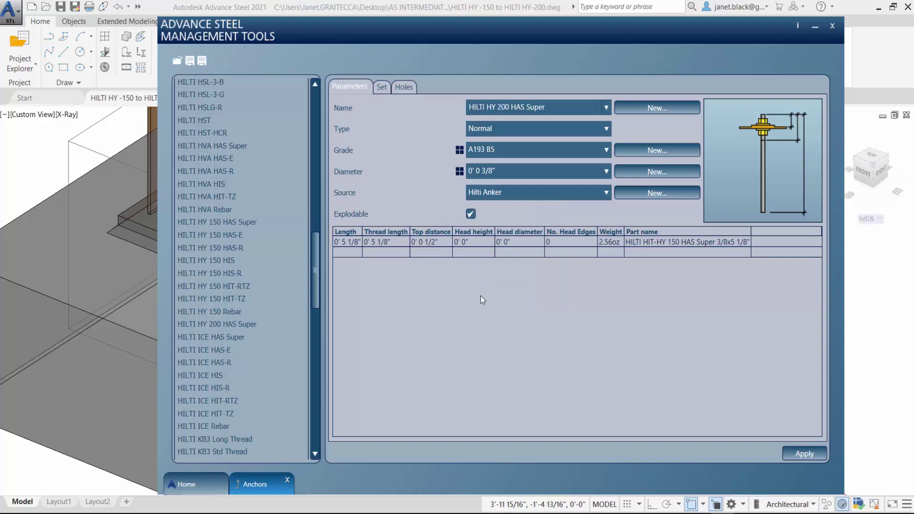
Change the new anchor's part name to HILTI HIT-HY 200 HAS Super 3/8x5 1/8" and apply it.
double_click(680, 244)
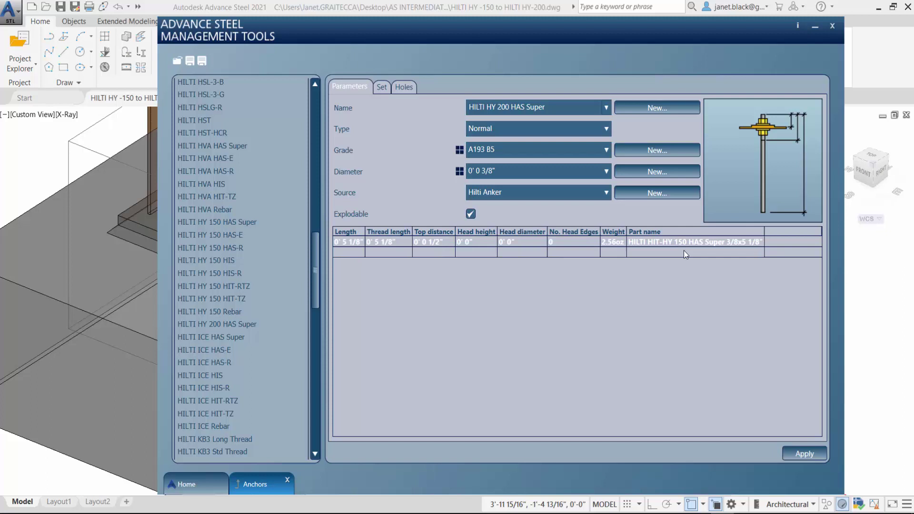
click(686, 242)
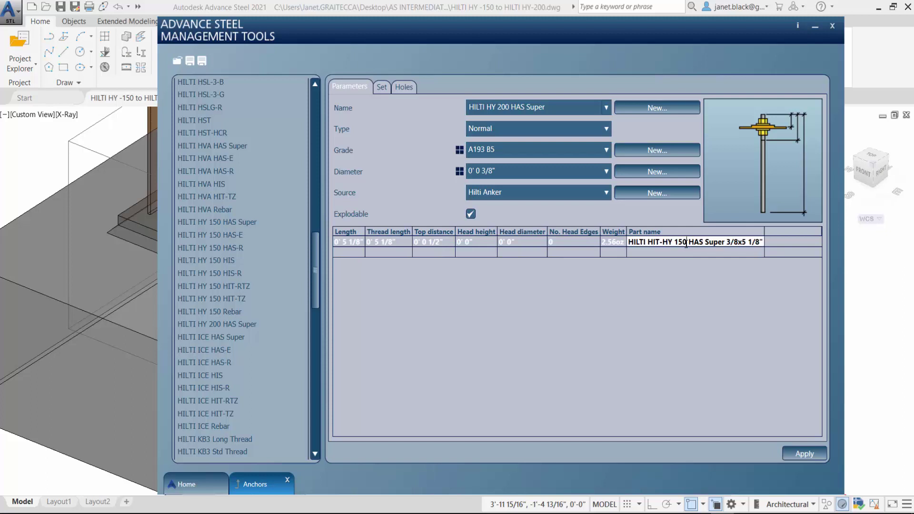
key(BackSpace)
key(BackSpace)
key(BackSpace)
text(200)
click(811, 457)
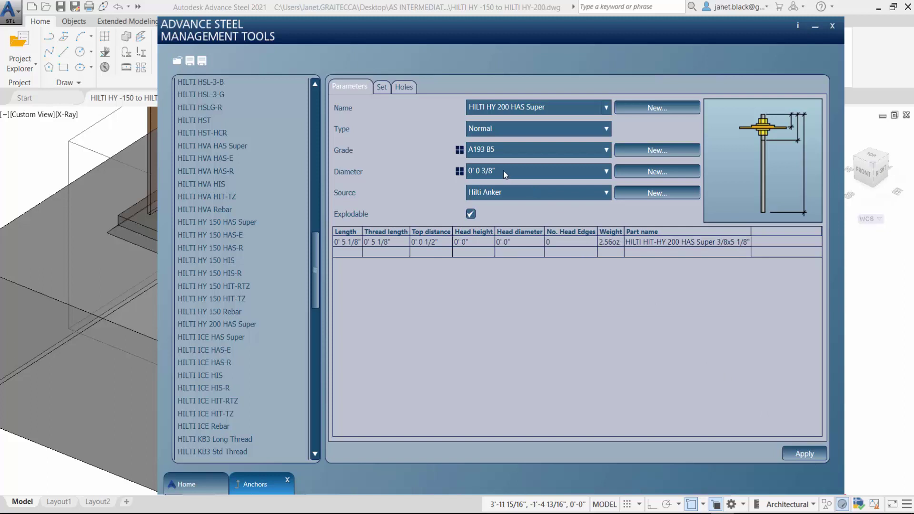
click(381, 87)
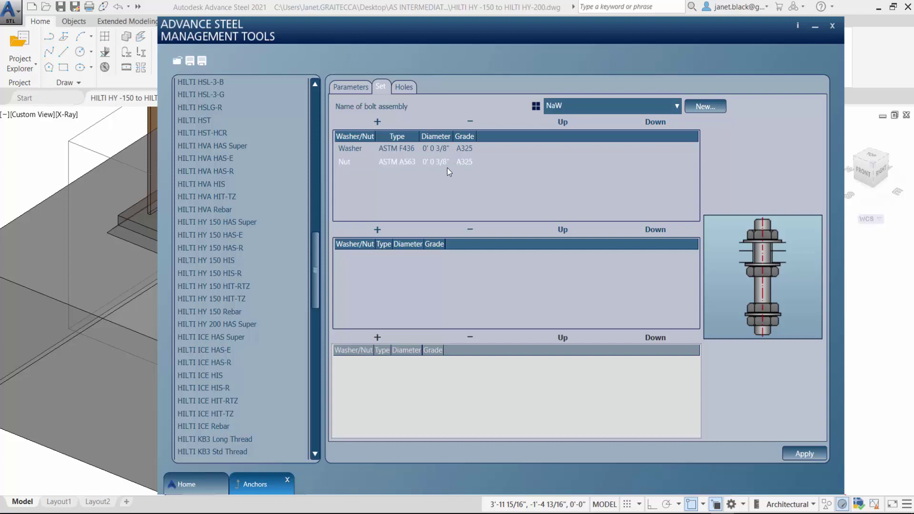
Review the anchor's washer and nut set, then return to its parameters.
click(352, 87)
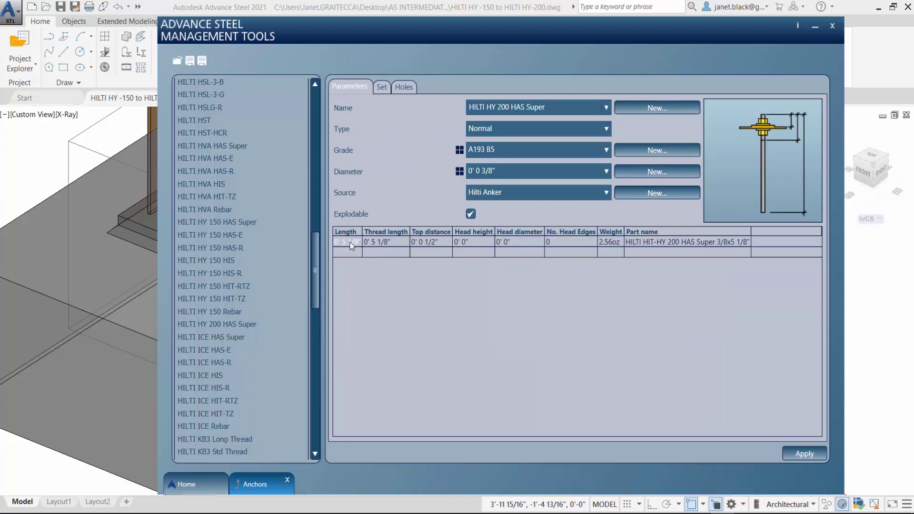
Minimize Management Tools and reload the updated anchor database with Update Defaults.
click(208, 485)
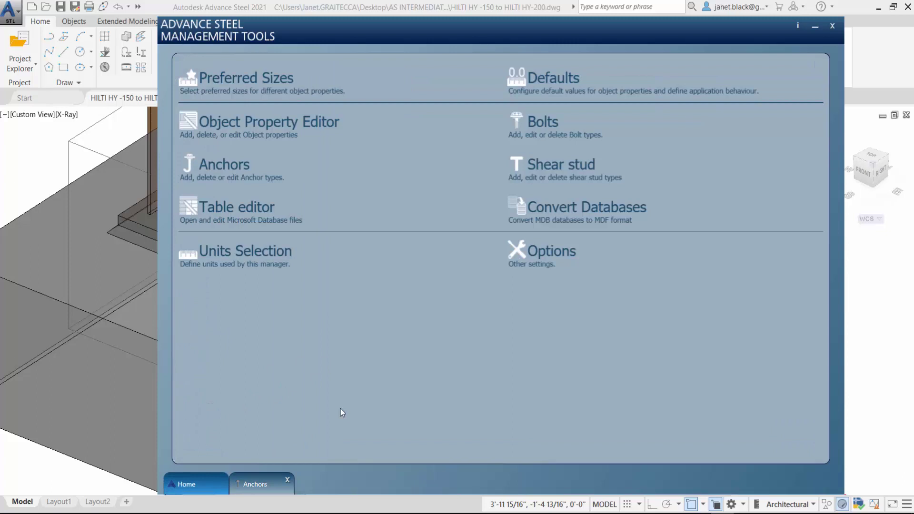
click(531, 82)
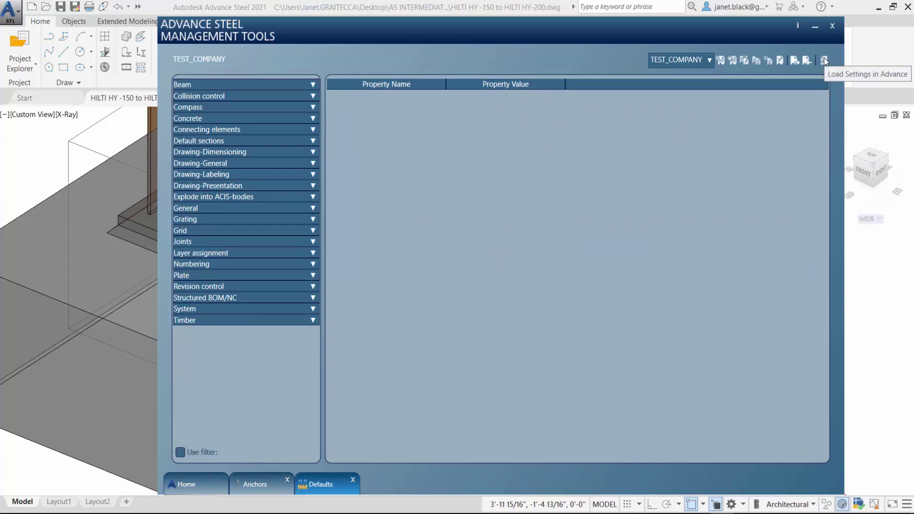
click(815, 29)
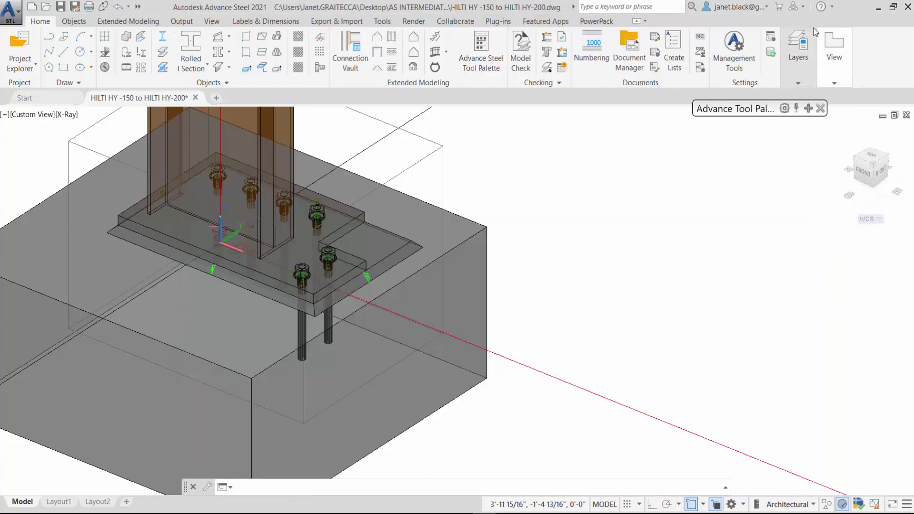
click(771, 53)
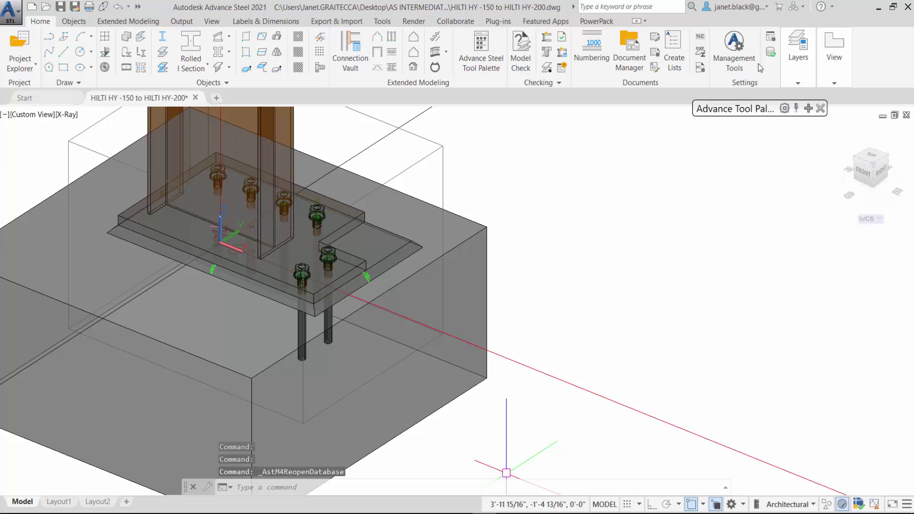
Switch the corner base plate's anchor type to HILTI HY 200 HAS Super under Anchor and holes.
click(444, 177)
double_click(443, 176)
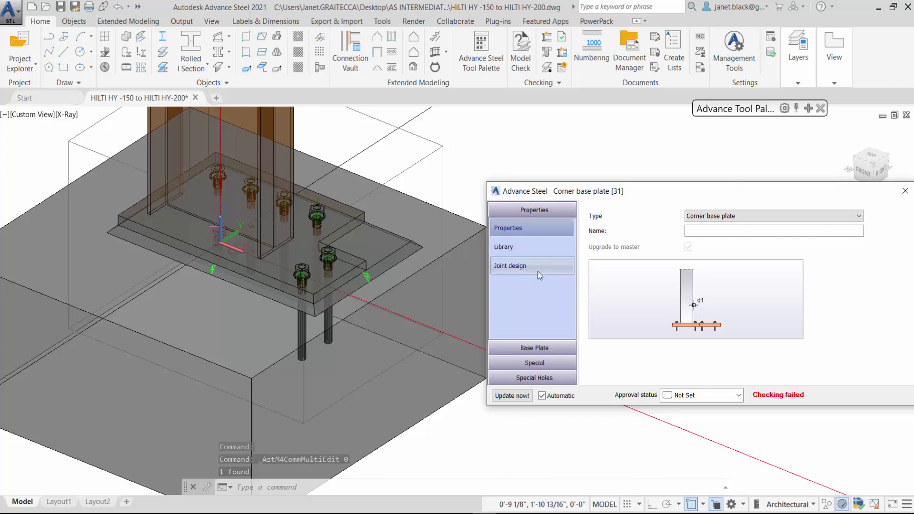
click(535, 352)
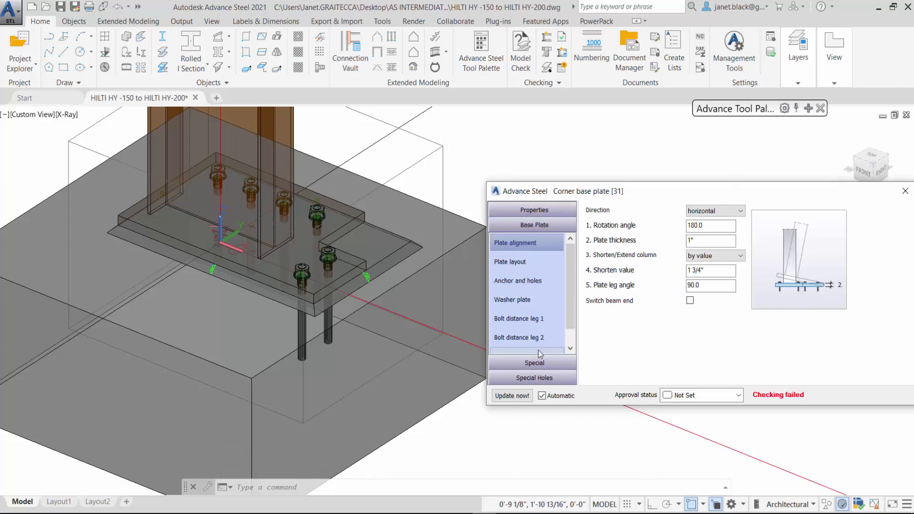
click(551, 285)
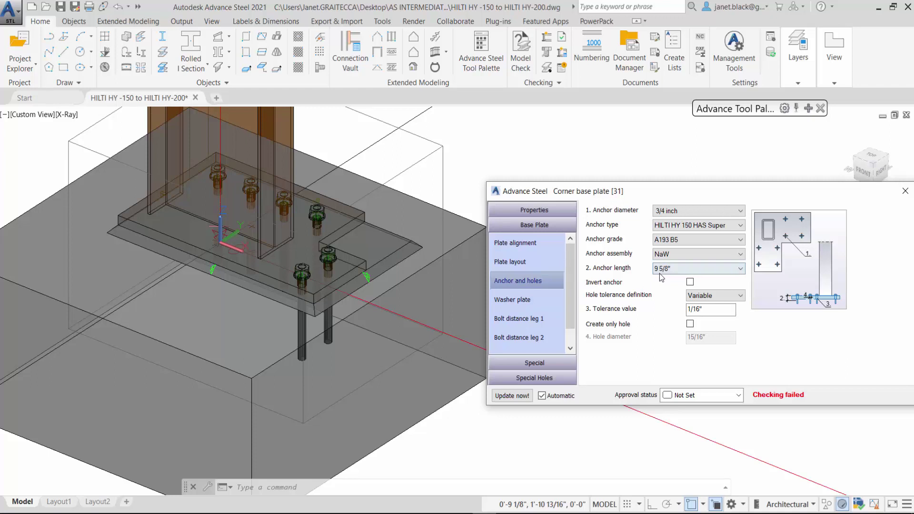
click(741, 227)
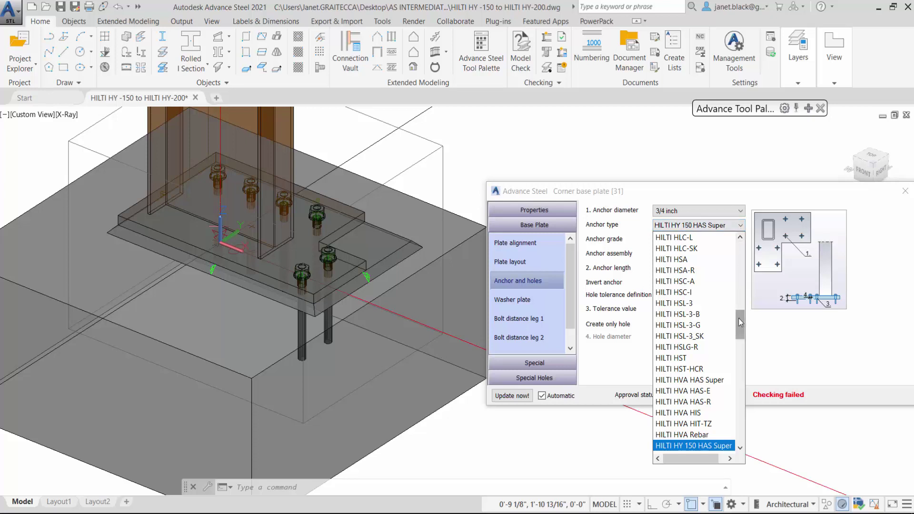
drag(738, 318, 745, 339)
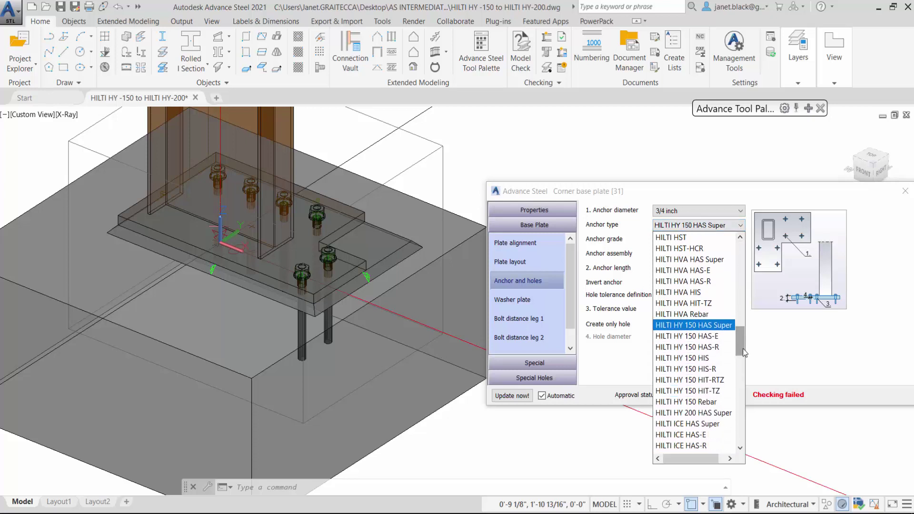
click(720, 413)
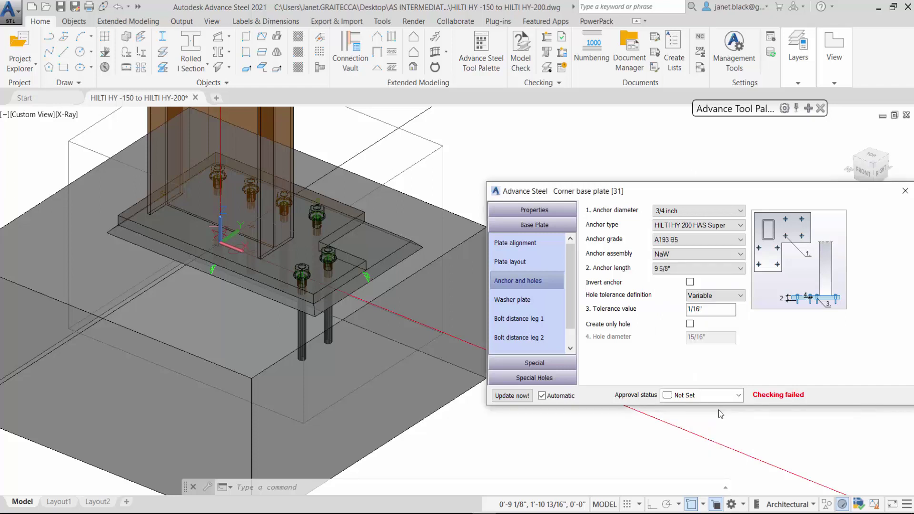
Set the base plate anchor diameter to 3/8 inch.
click(740, 211)
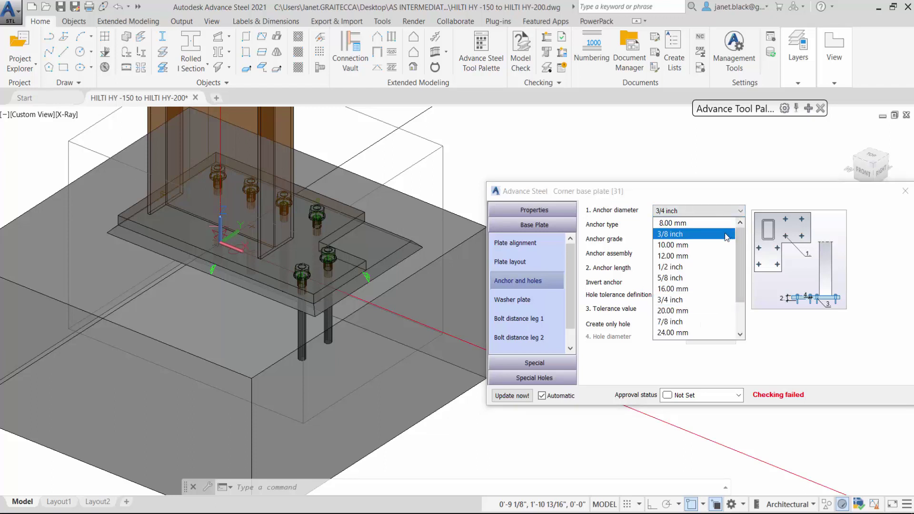
click(726, 235)
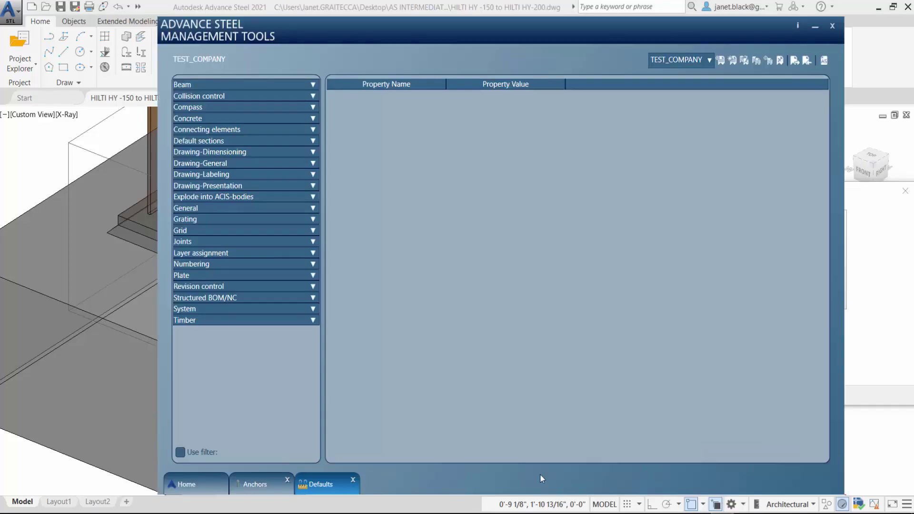
Compare the HILTI HY 200 HAS Super set and parameters against the base plate, confirming the 0' 5 1/8" length.
click(269, 479)
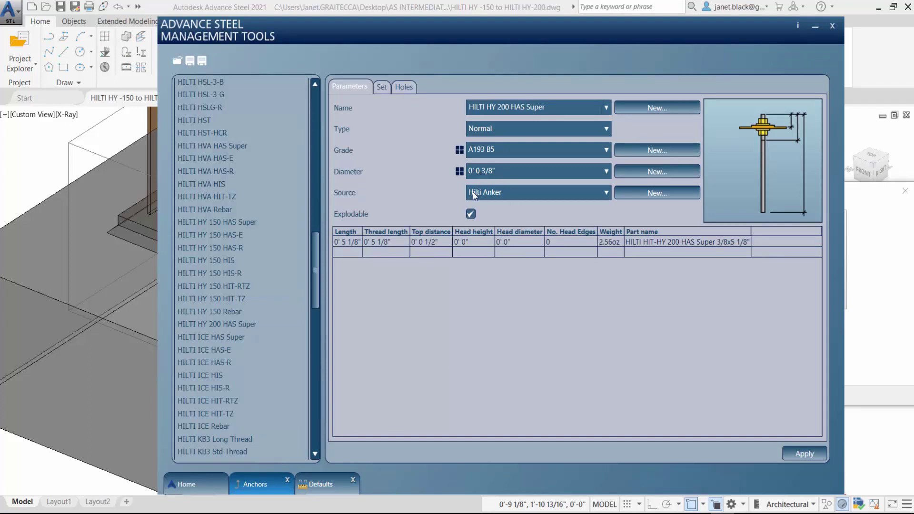
click(382, 87)
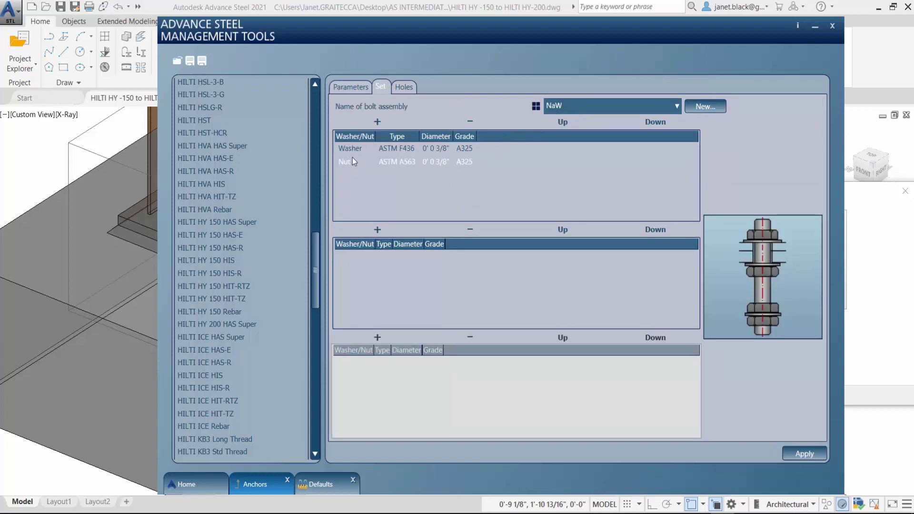
drag(483, 25, 744, 306)
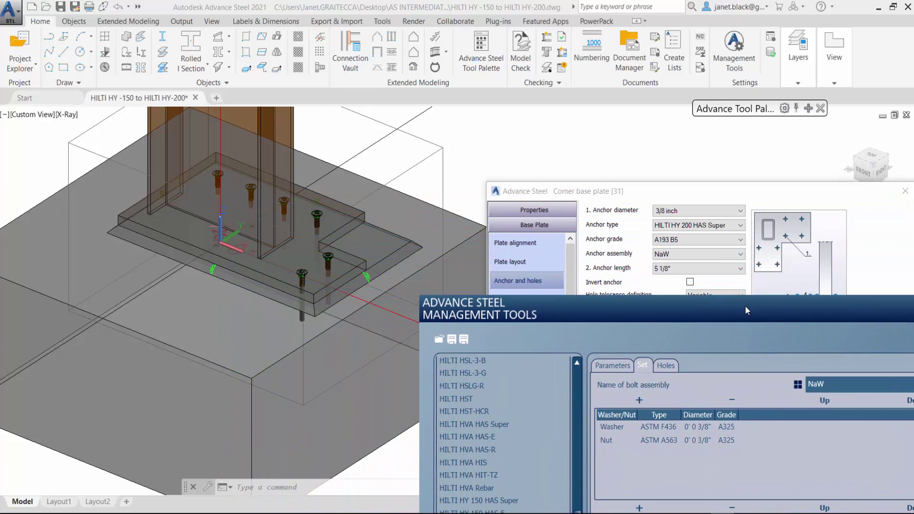
click(614, 365)
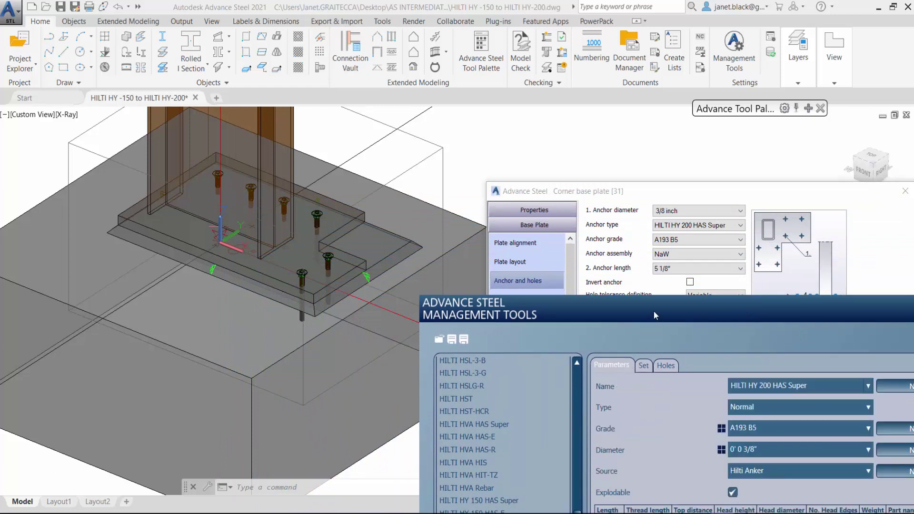
drag(659, 303, 610, 267)
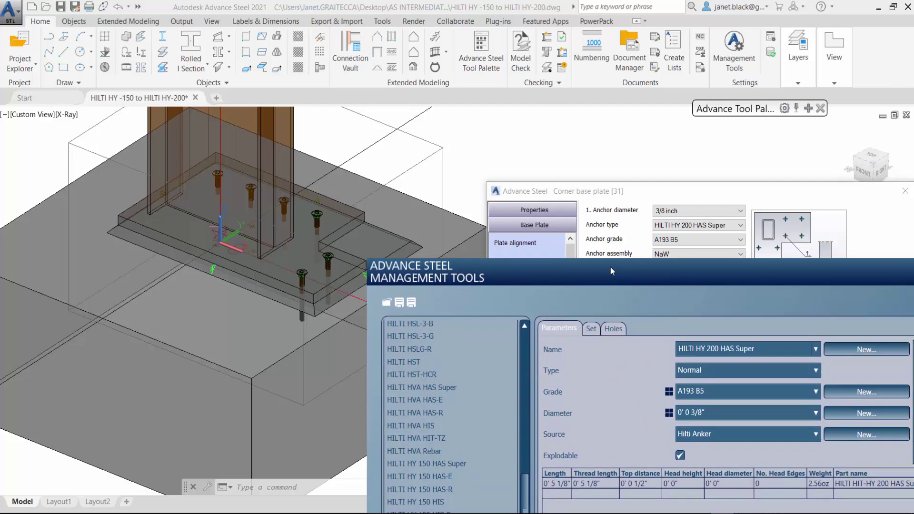
click(557, 486)
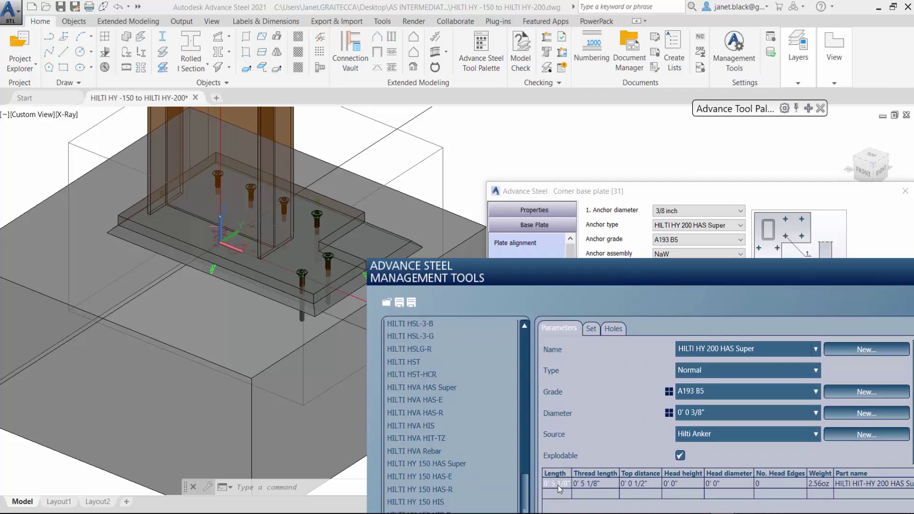